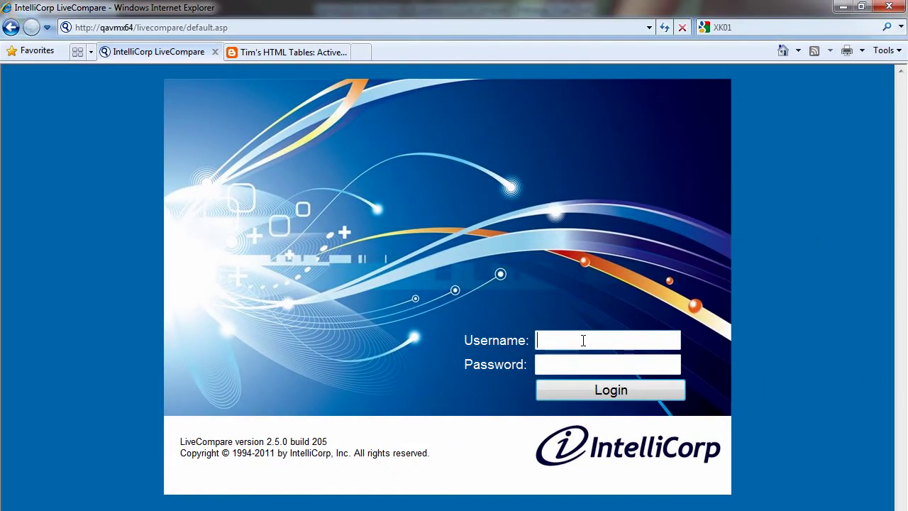
# Step: Log in with the user's credentials and open Workspaces > Automate_Tasks > Workflows > Vendor Comparison
pyautogui.write('timg')
pyautogui.press('Tab')
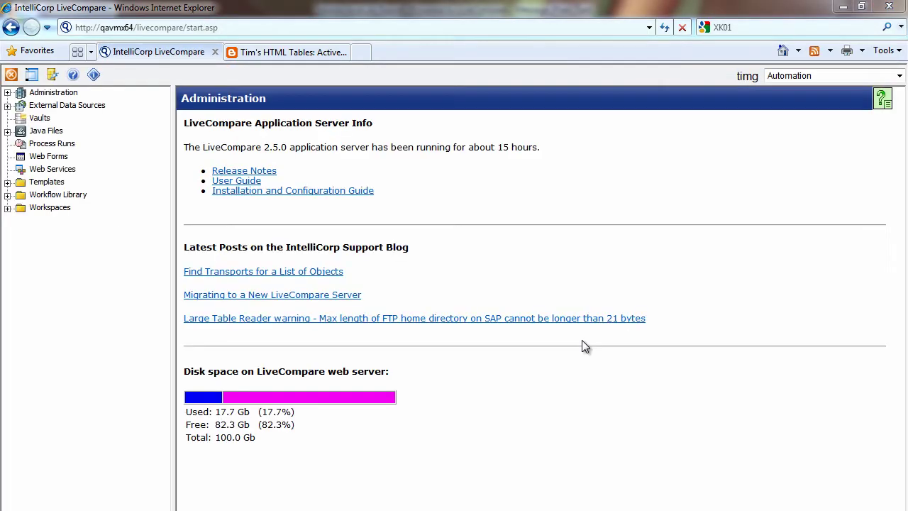
pyautogui.click(7, 207)
pyautogui.click(21, 220)
pyautogui.click(34, 233)
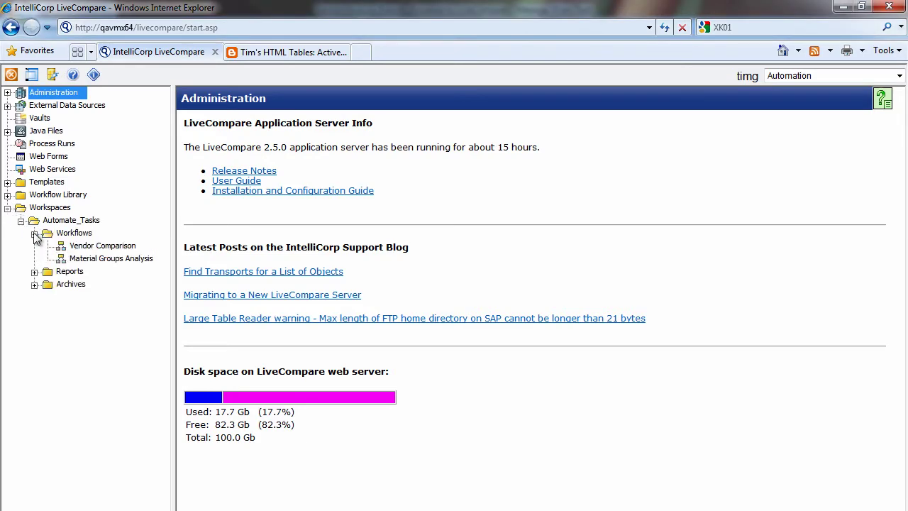
pyautogui.click(90, 248)
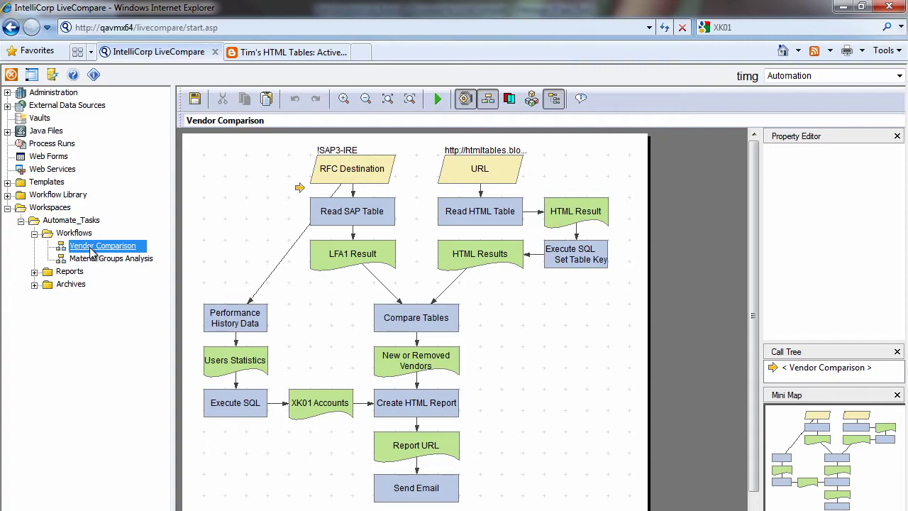
pyautogui.click(321, 213)
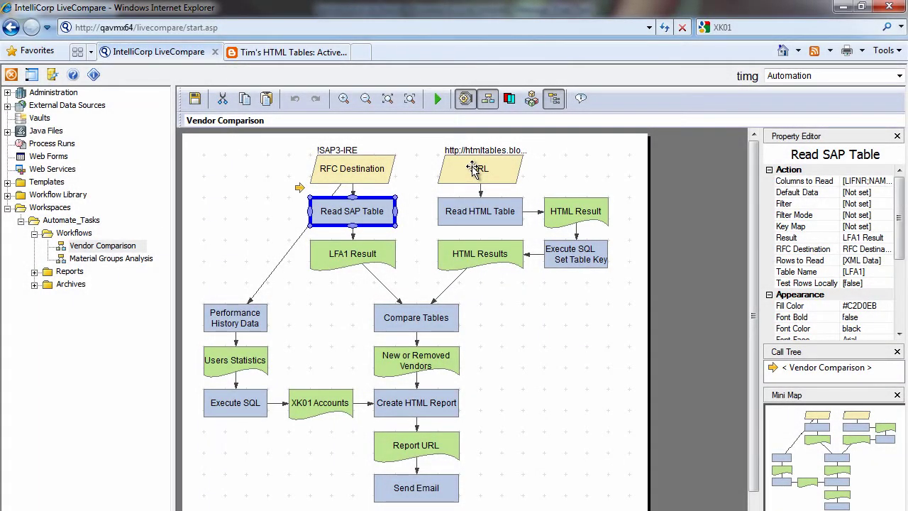
pyautogui.click(473, 170)
pyautogui.click(857, 183)
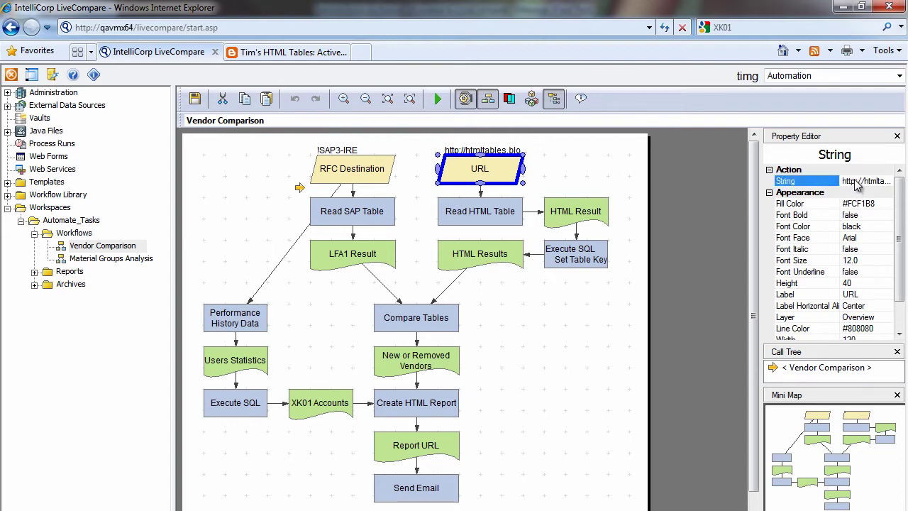
pyautogui.click(317, 57)
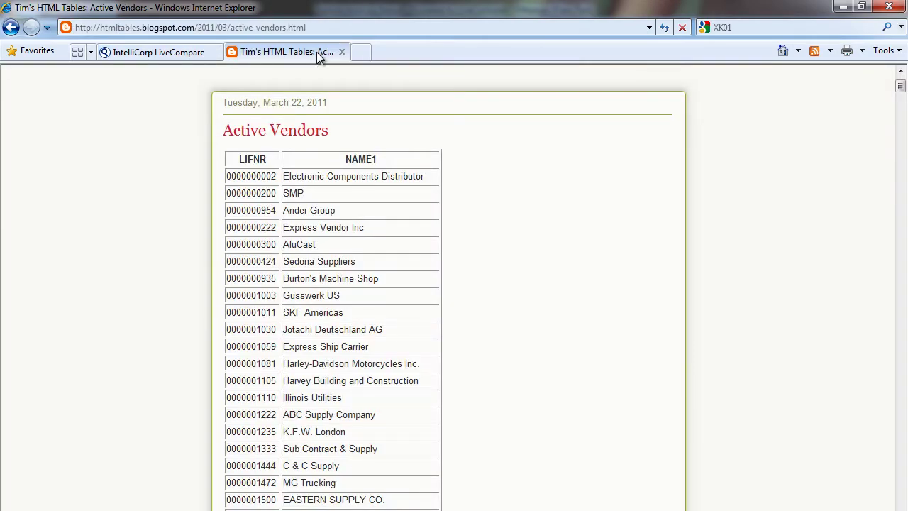
pyautogui.click(192, 53)
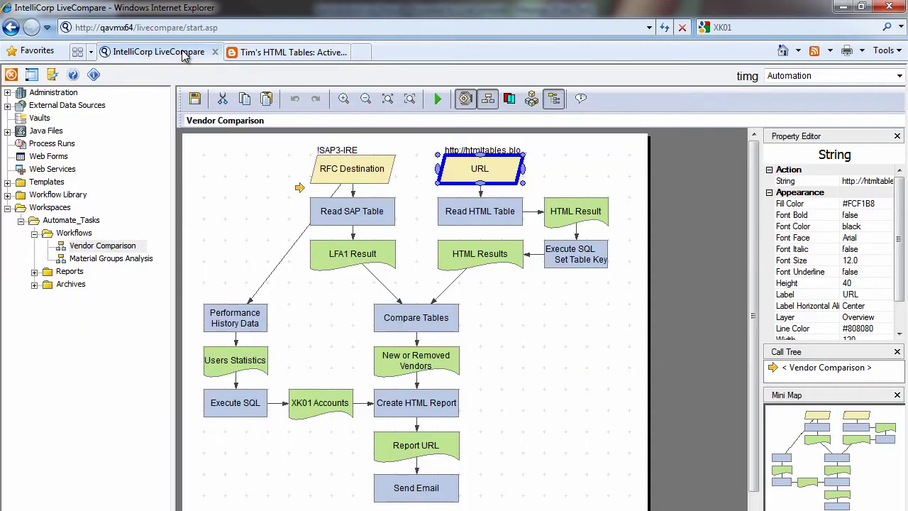
pyautogui.rightClick(243, 174)
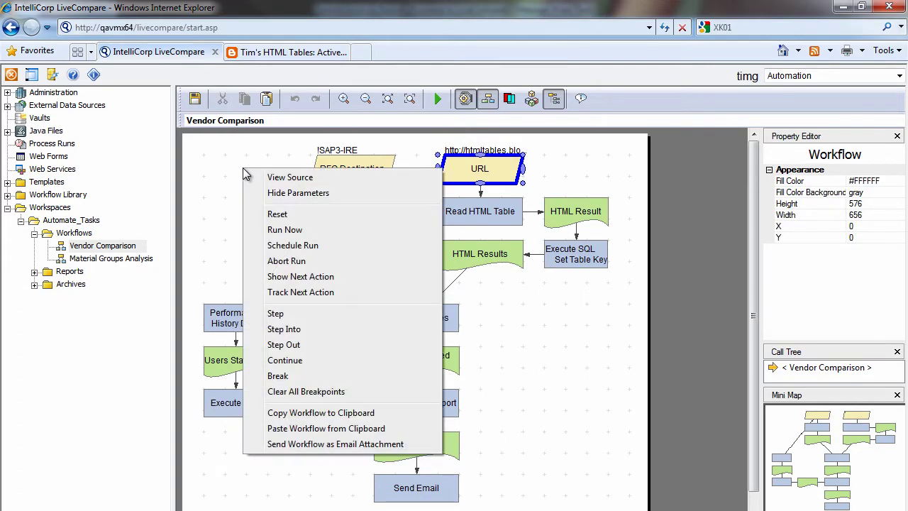
pyautogui.click(269, 247)
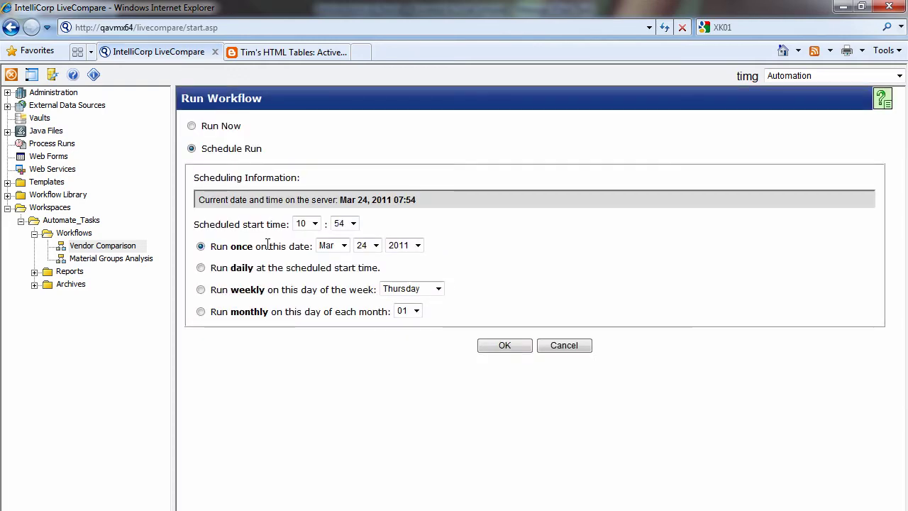
pyautogui.click(568, 345)
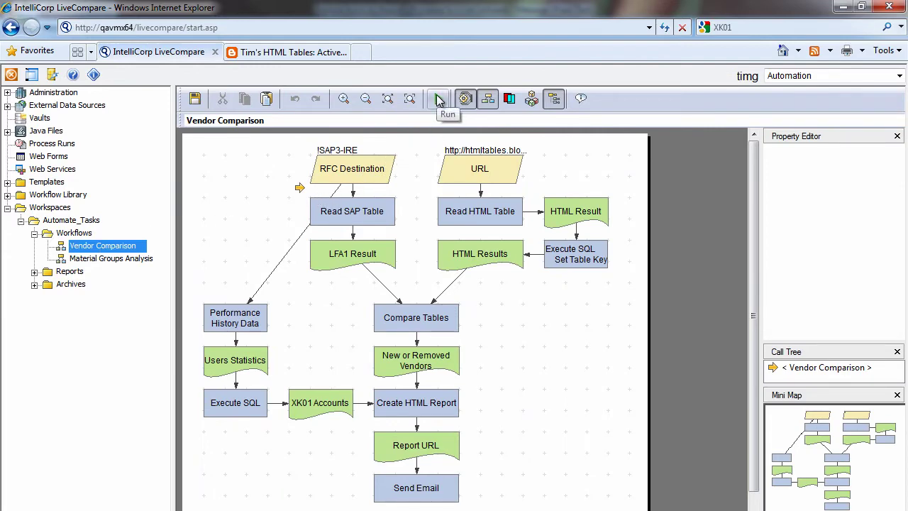
# Step: Run the Vendor Comparison workflow so it generates and emails the Vendor Analysis Report
pyautogui.click(439, 101)
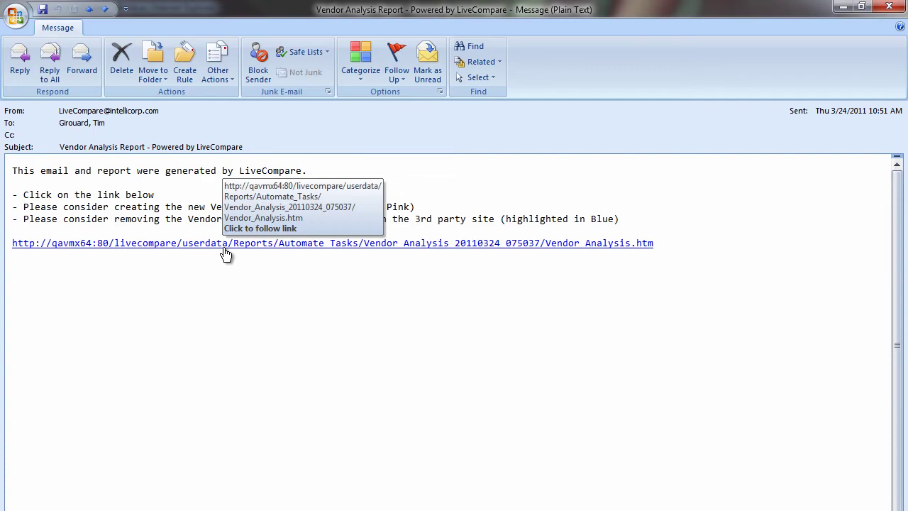
# Step: Follow the Vendor Analysis Report email's link to the Vendor_Analysis report page
pyautogui.click(223, 249)
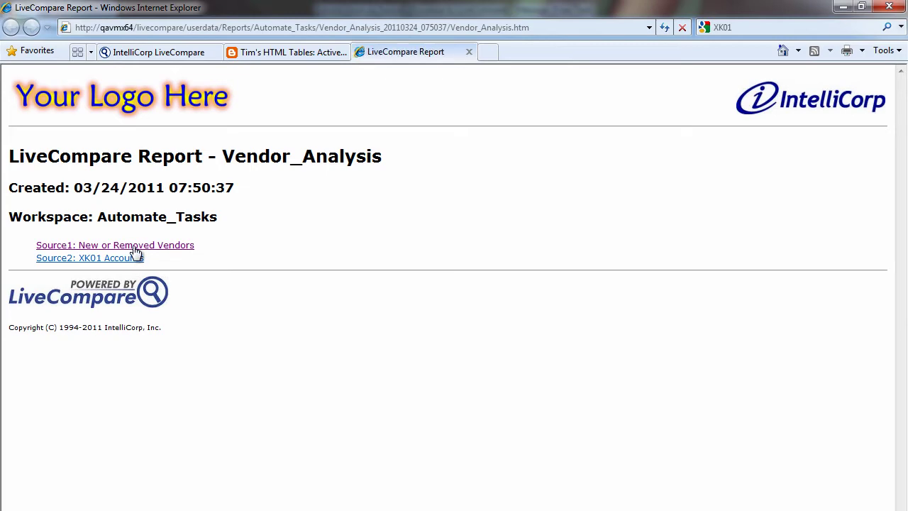
# Step: Show the Source1: New or Removed Vendors table listing six vendors
pyautogui.click(133, 246)
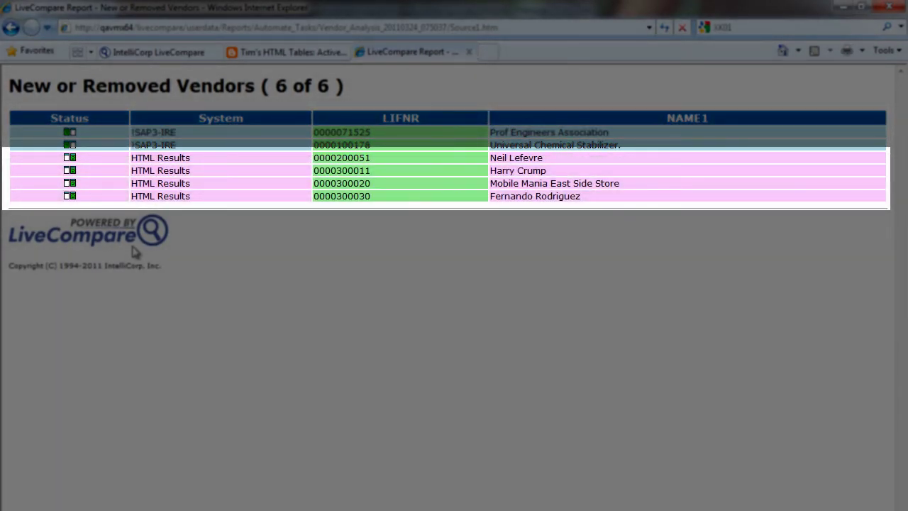
# Step: Return to the report index and show the Source2: XK01 Accounts table of eight accounts
pyautogui.hotkey('alt', 'Left')
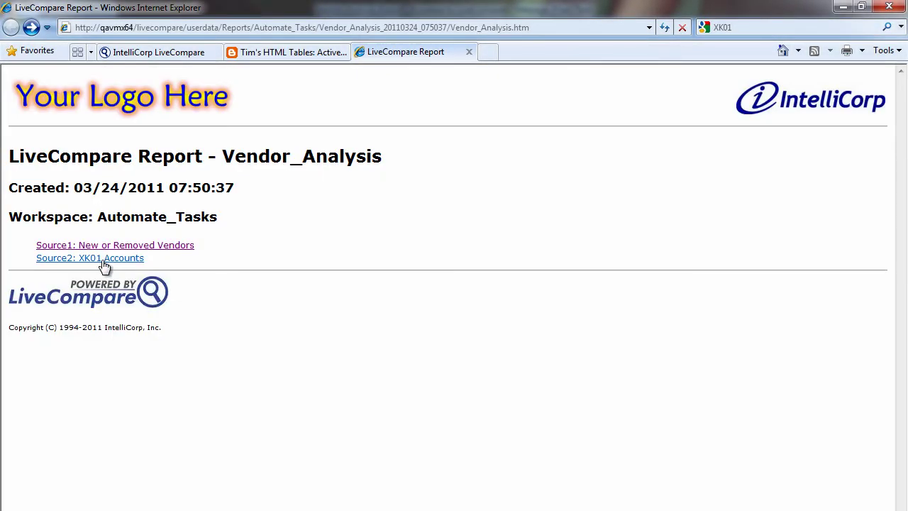
pyautogui.click(103, 258)
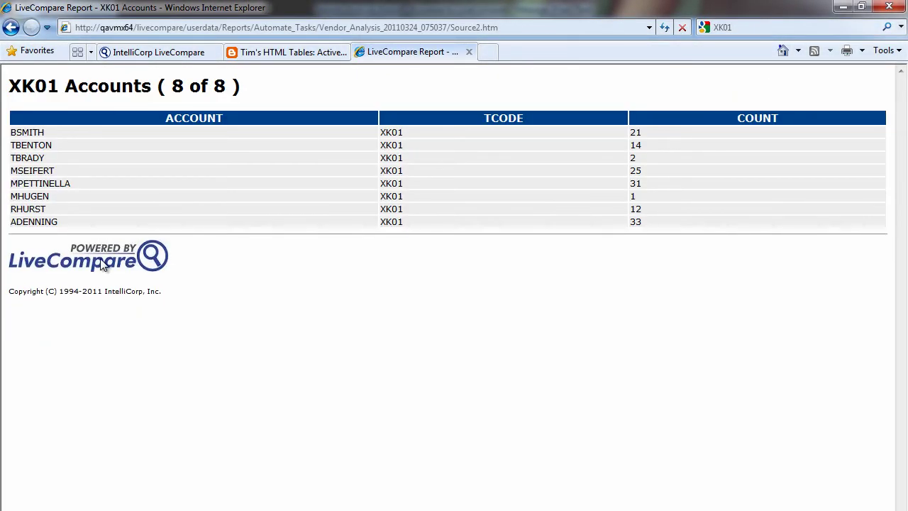